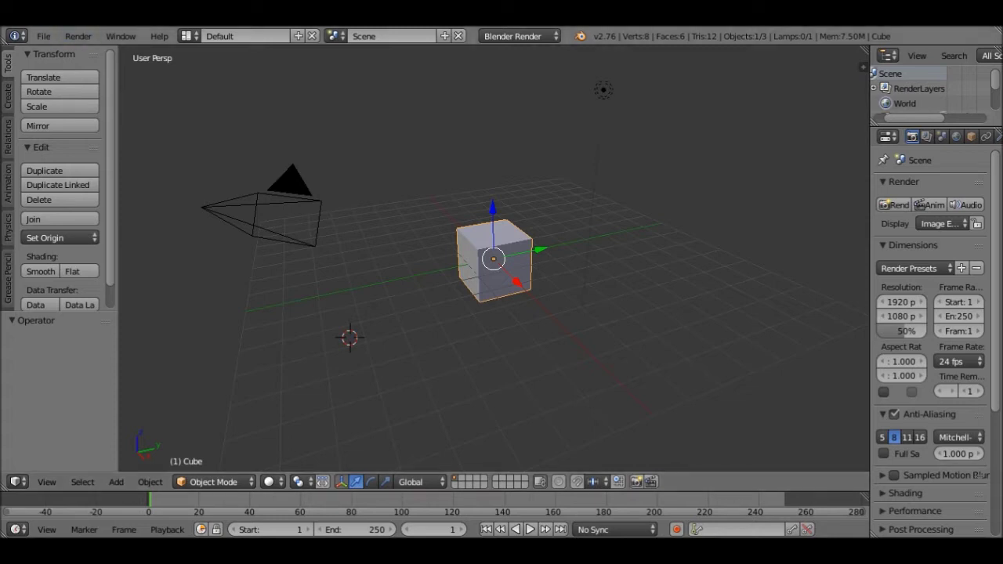
- Open the file Dual wiht Owlz.blend from the Template 14 byLeyve + Owlz folder on the Desktop
{"action": "left_click", "coordinate": [43, 36]}
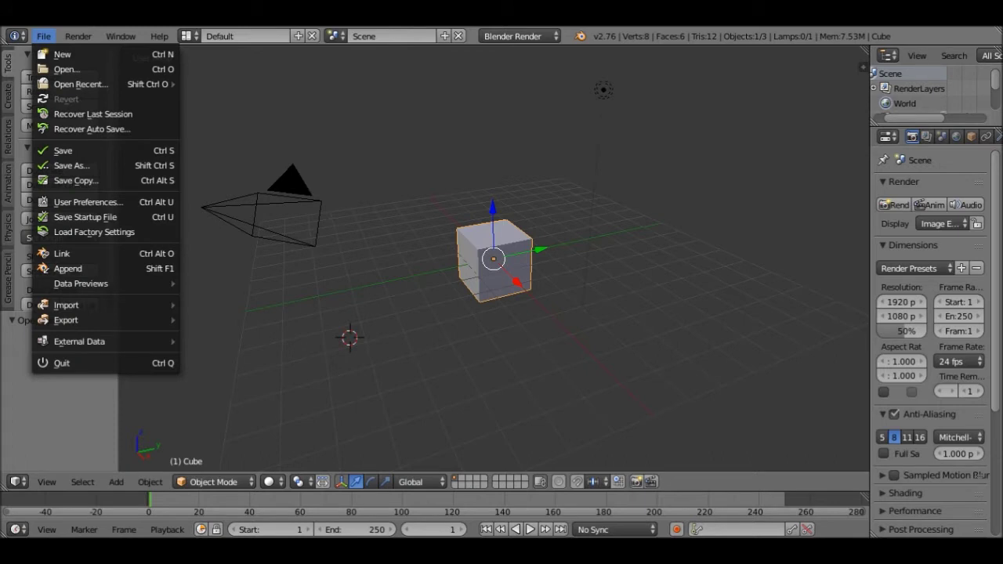
{"action": "key", "text": "Escape"}
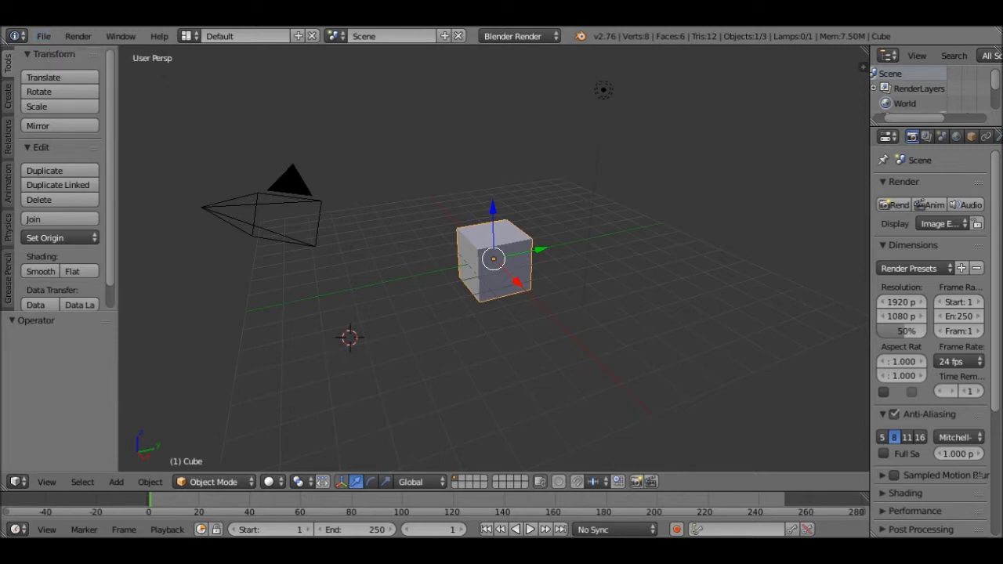
{"action": "left_click", "coordinate": [43, 36]}
{"action": "left_click", "coordinate": [43, 36]}
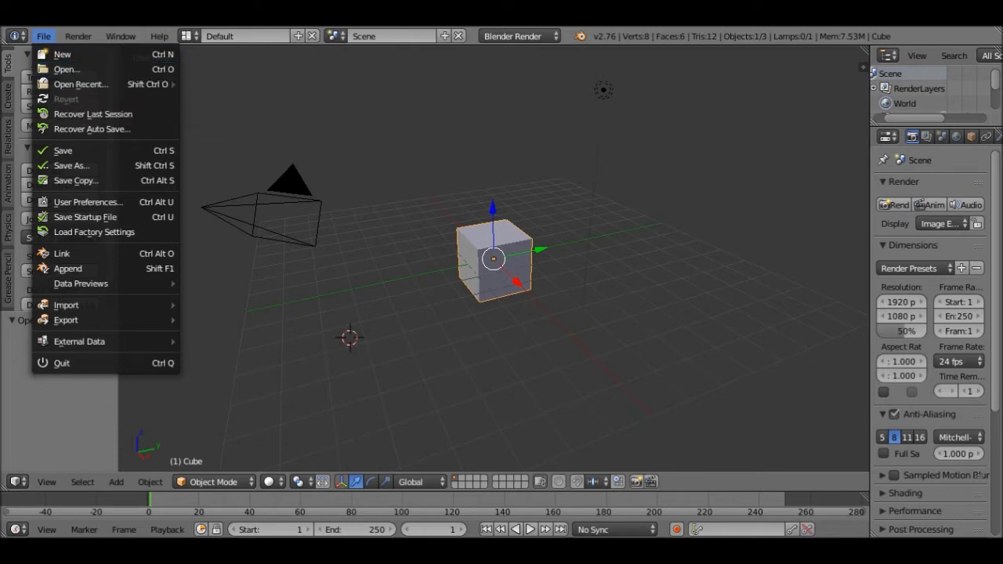
{"action": "left_click", "coordinate": [66, 69]}
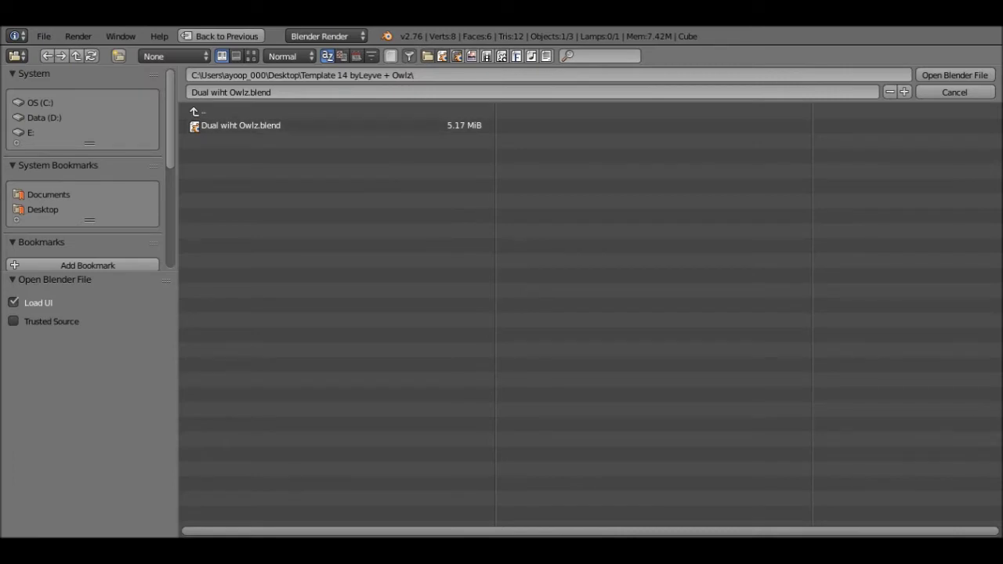
{"action": "left_click", "coordinate": [241, 126]}
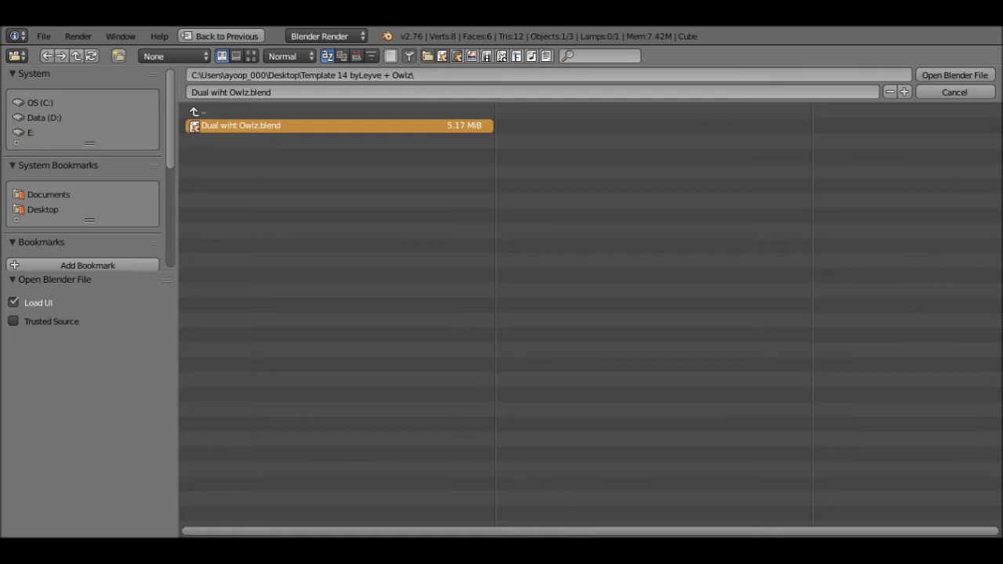
{"action": "key", "text": "BackSpace"}
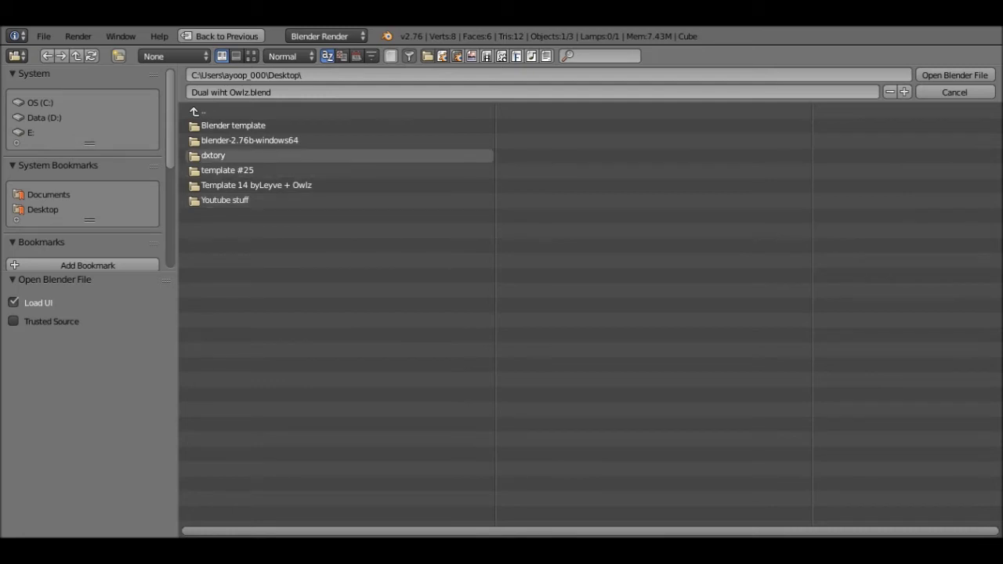
{"action": "left_click", "coordinate": [257, 185]}
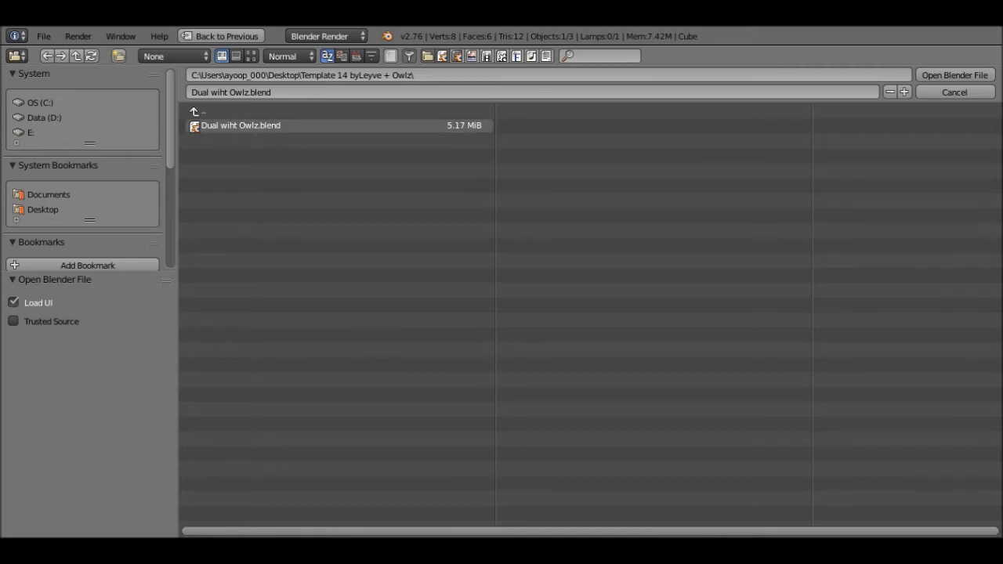
{"action": "double_click", "coordinate": [241, 125]}
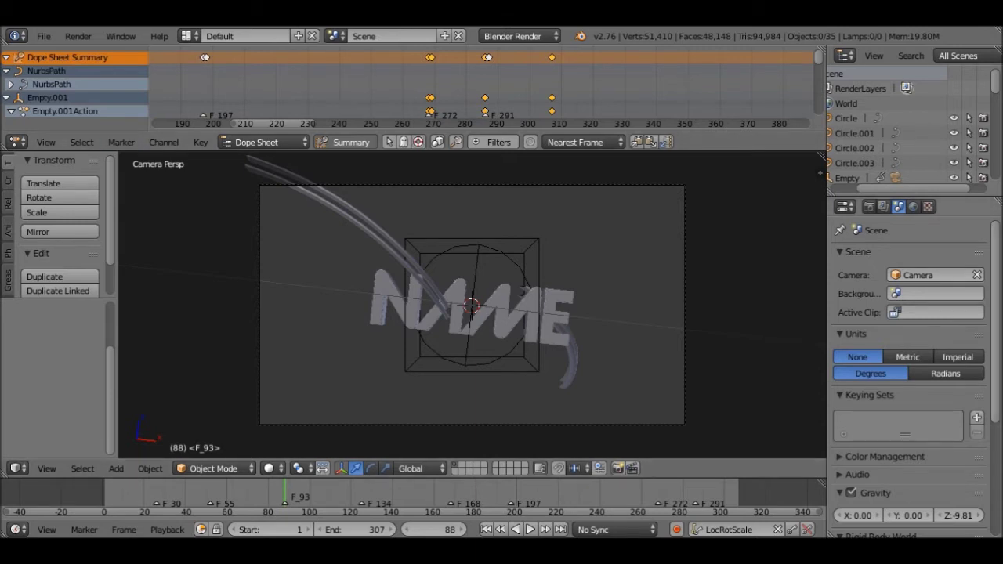
{"action": "scroll", "coordinate": [909, 376], "scroll_direction": "down", "scroll_amount": 5}
{"action": "scroll", "coordinate": [909, 376], "scroll_direction": "up", "scroll_amount": 5}
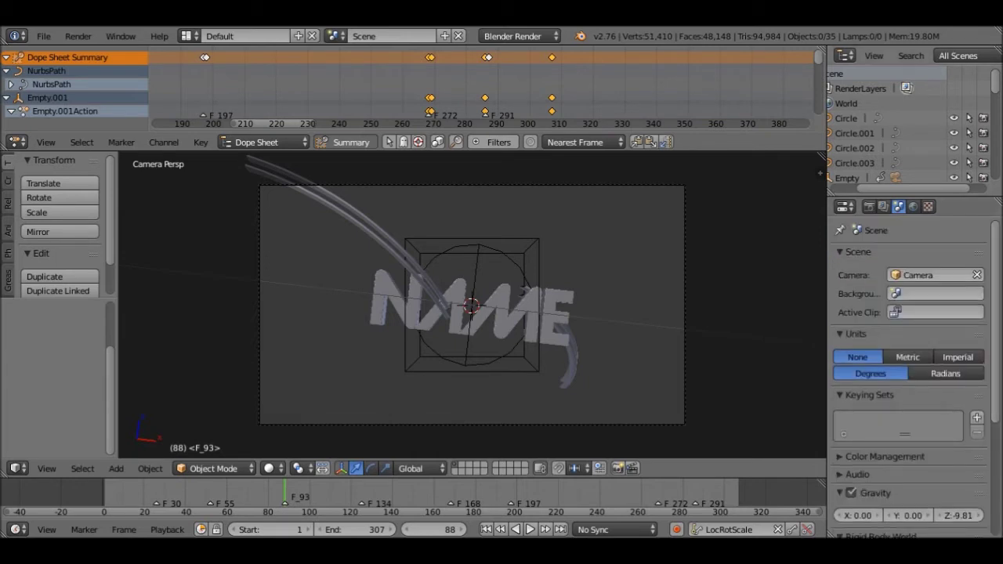
{"action": "scroll", "coordinate": [902, 133], "scroll_direction": "down", "scroll_amount": 5}
{"action": "scroll", "coordinate": [902, 134], "scroll_direction": "up", "scroll_amount": 5}
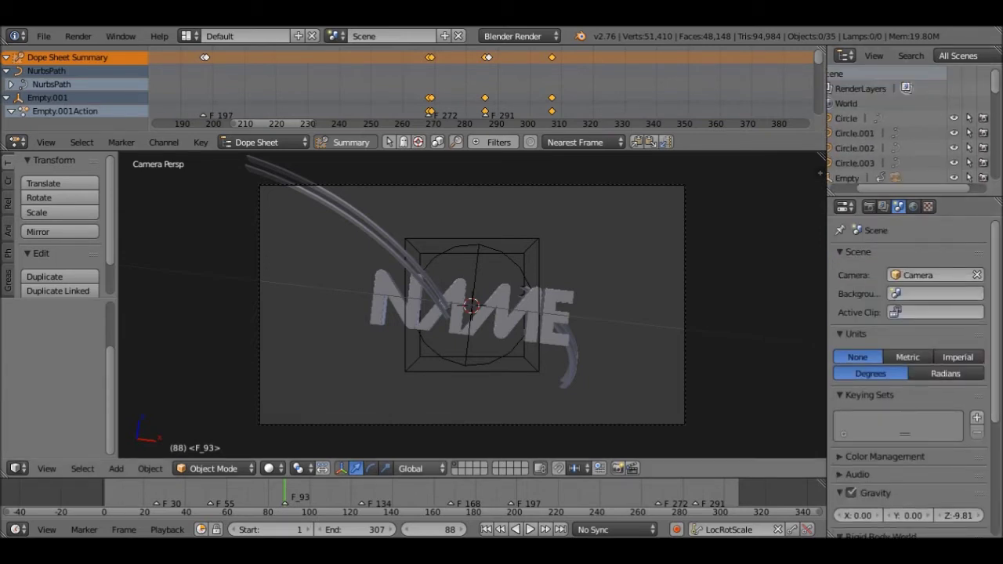
- Set the playback sync mode to AV-sync and preview the animation both forward and in reverse
{"action": "left_click", "coordinate": [617, 530]}
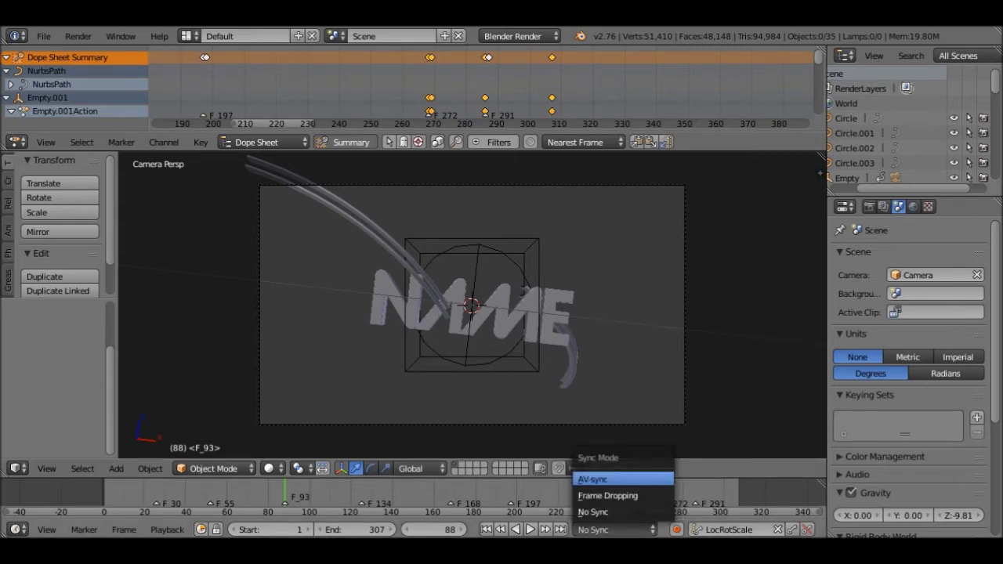
{"action": "left_click", "coordinate": [593, 479]}
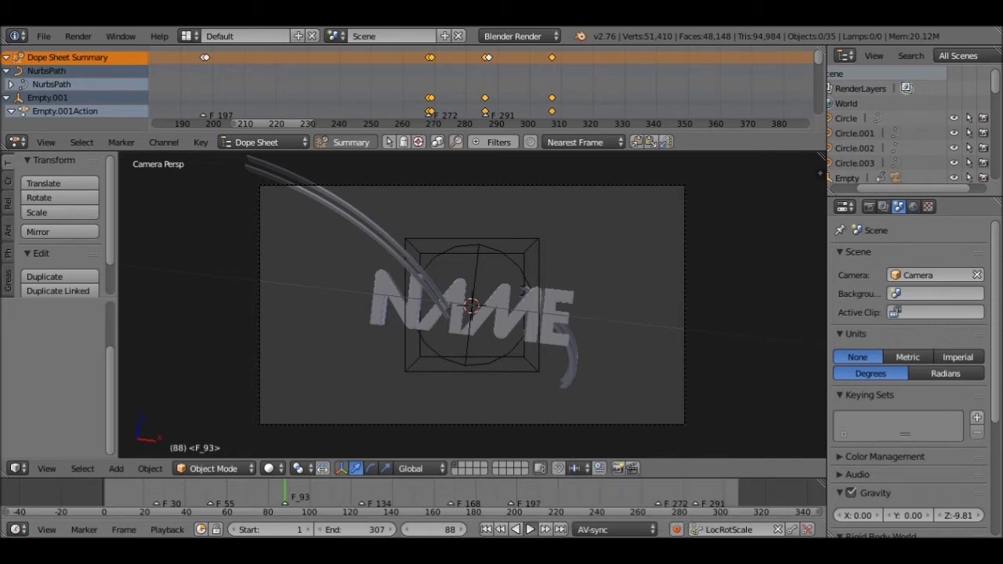
{"action": "left_click", "coordinate": [530, 530]}
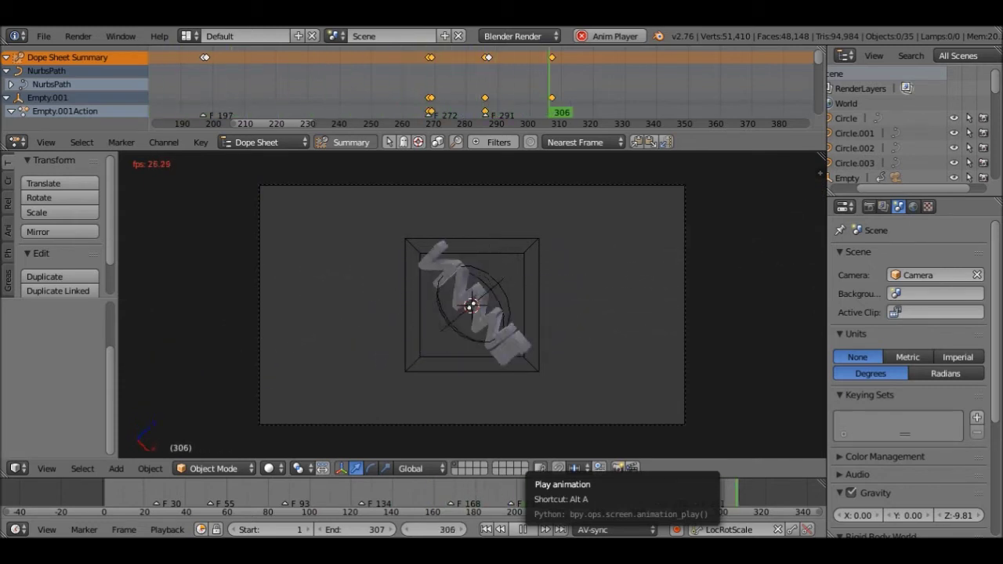
{"action": "left_click", "coordinate": [523, 530]}
{"action": "key", "text": "shift+alt+a"}
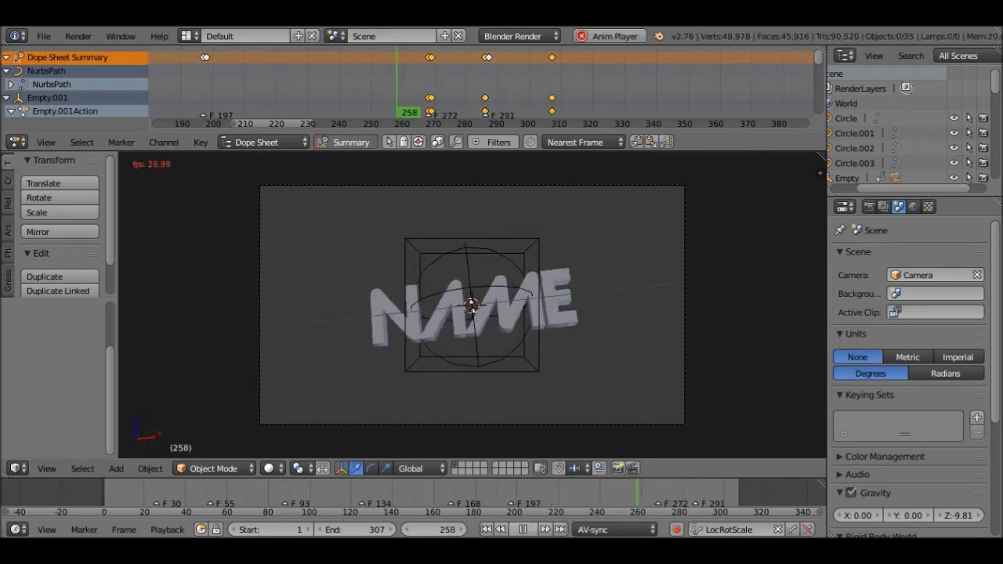
{"action": "key", "text": "alt+a"}
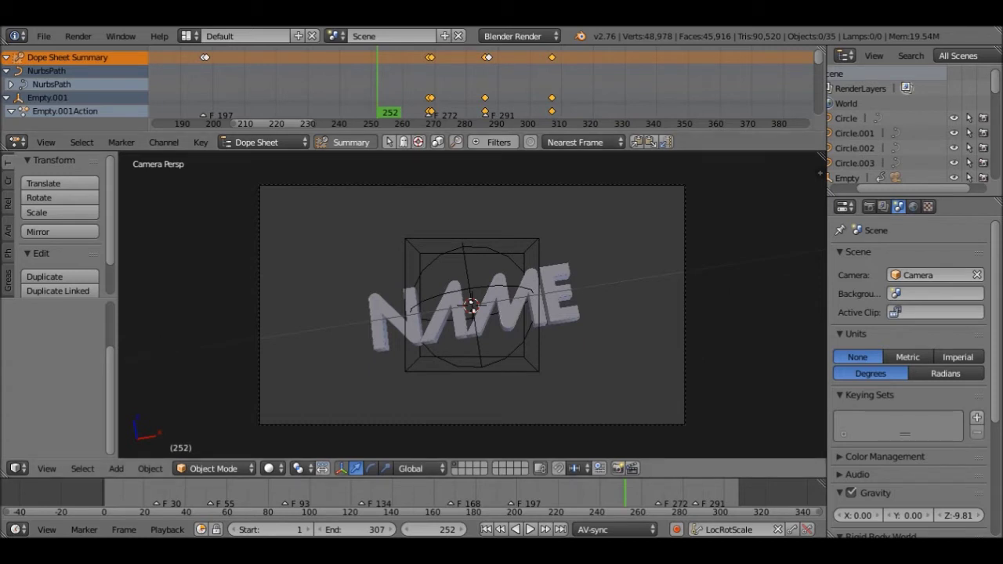
- Switch the playback sync mode to No Sync and play the animation for comparison
{"action": "left_click", "coordinate": [599, 530]}
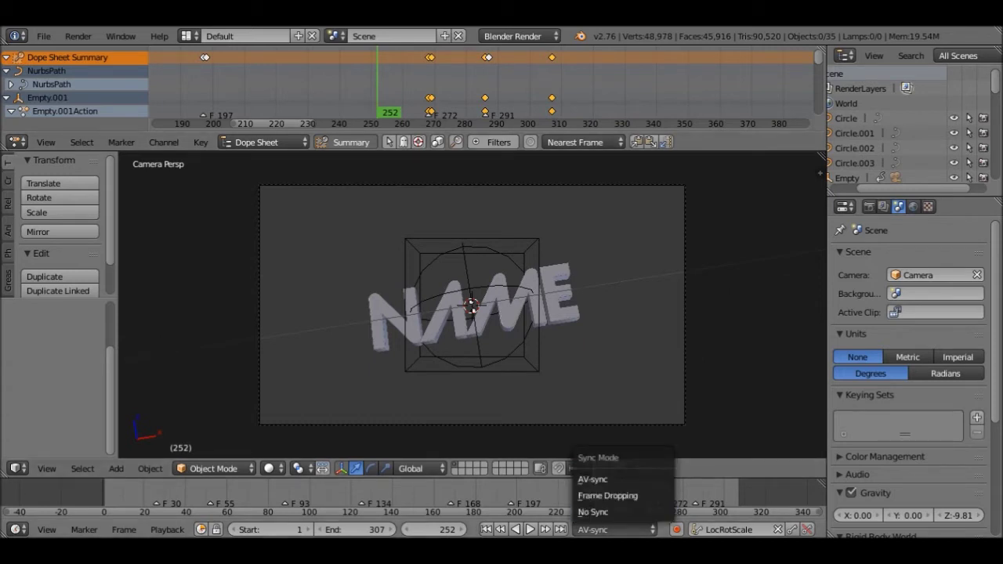
{"action": "left_click", "coordinate": [593, 512]}
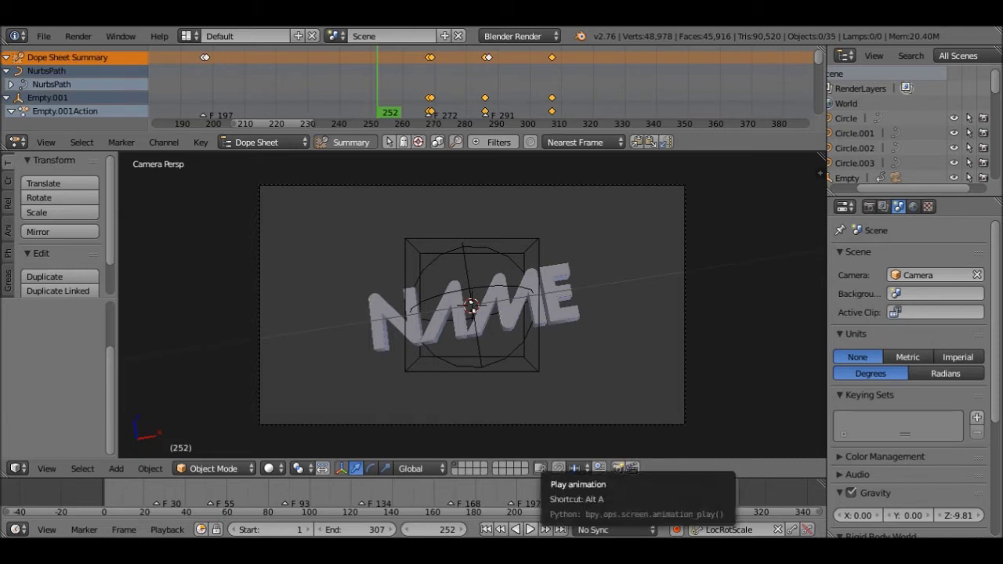
{"action": "left_click", "coordinate": [530, 530]}
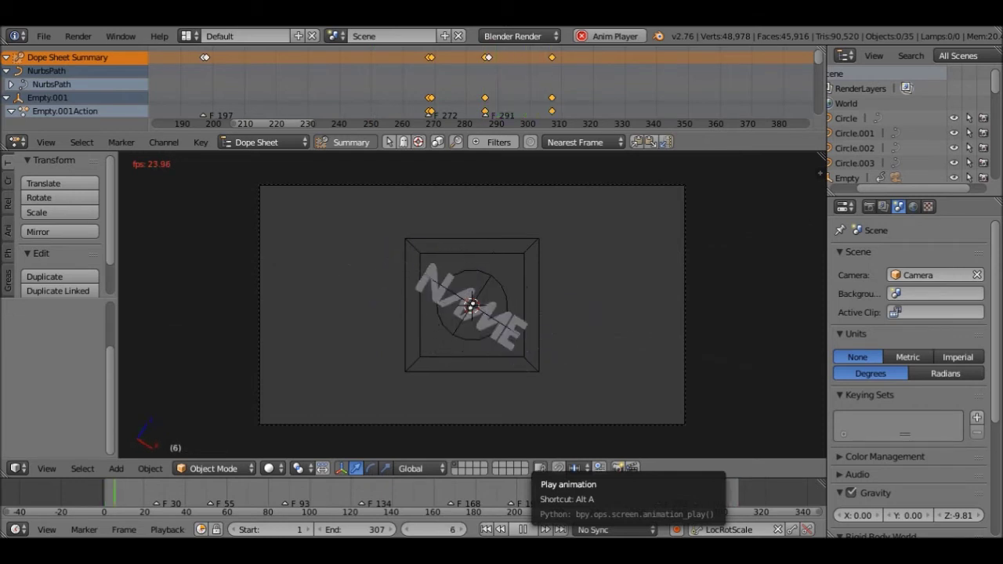
{"action": "left_click", "coordinate": [523, 530]}
- Set the sync mode back to AV-sync and play in reverse, stopping at frame 268 where the name faces the camera
{"action": "left_click", "coordinate": [616, 530]}
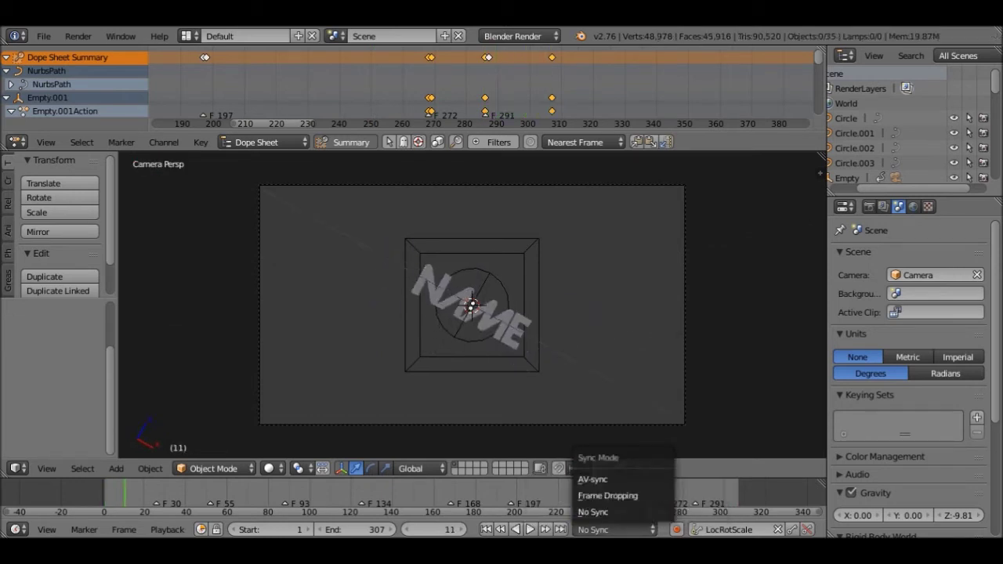
{"action": "left_click", "coordinate": [620, 475]}
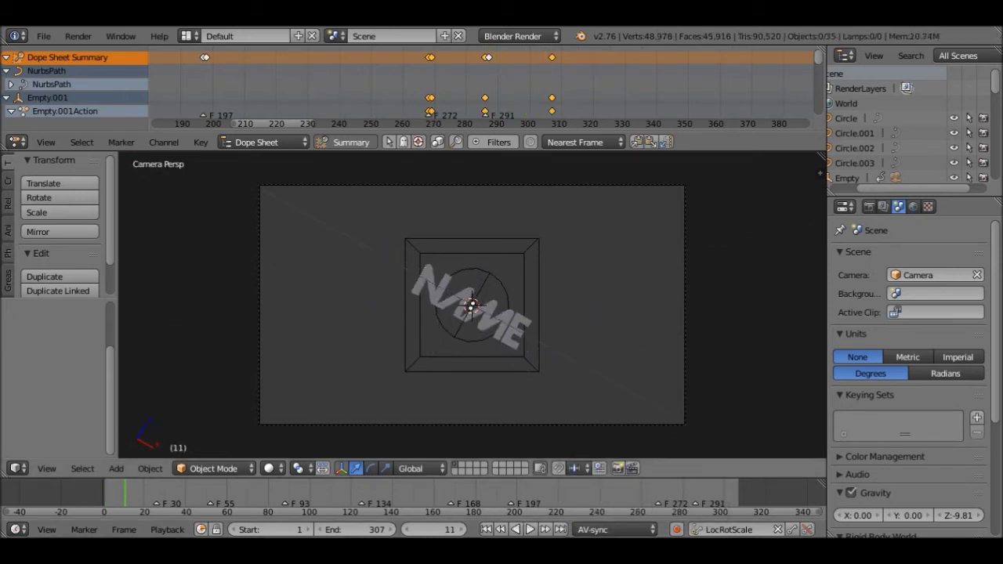
{"action": "key", "text": "shift+alt+a"}
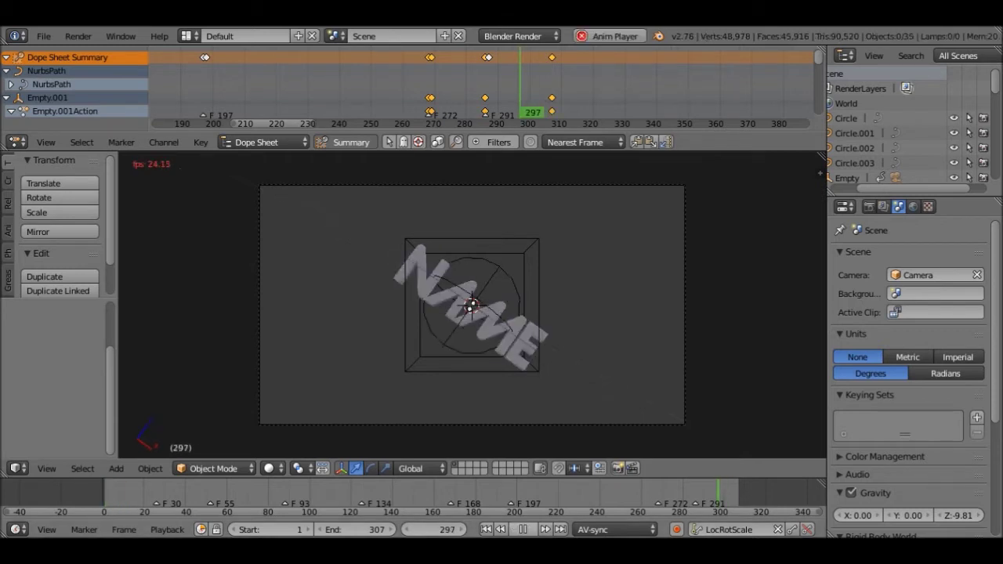
{"action": "key", "text": "alt+a"}
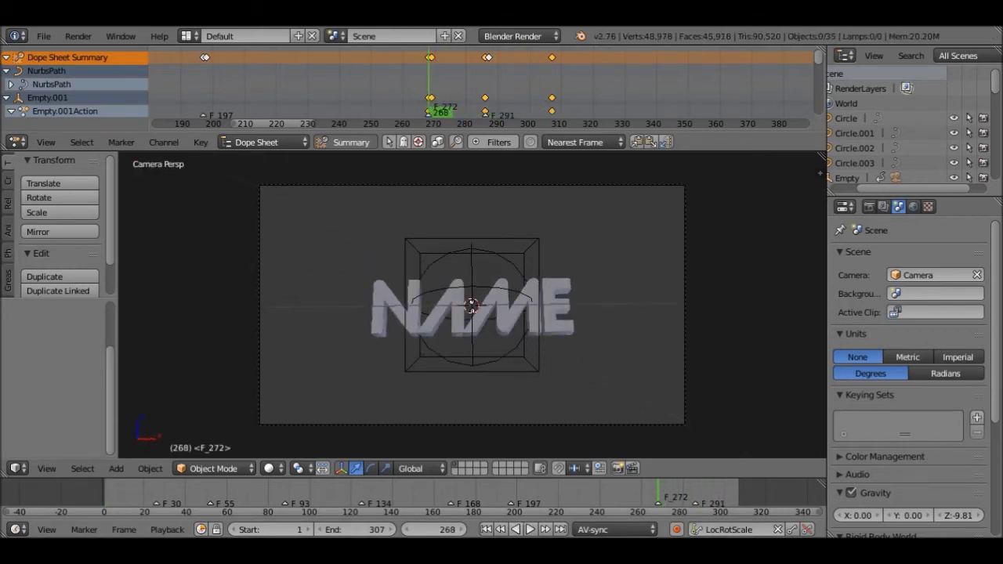
- Select the first of the two overlapping NAME text objects and change its text to LILBB123
{"action": "right_click", "coordinate": [472, 307]}
{"action": "right_click", "coordinate": [472, 305]}
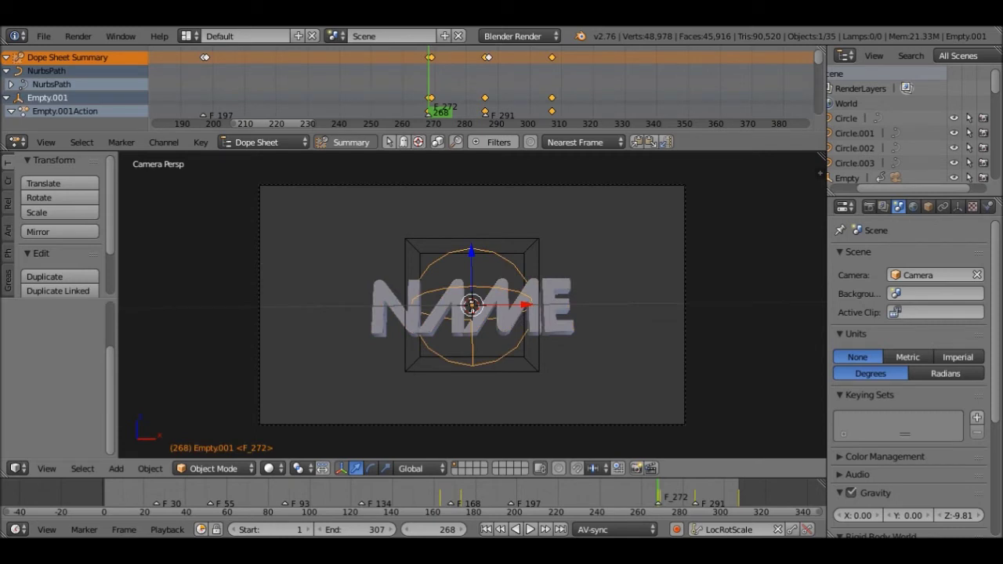
{"action": "right_click", "coordinate": [472, 305]}
{"action": "key", "text": "Tab"}
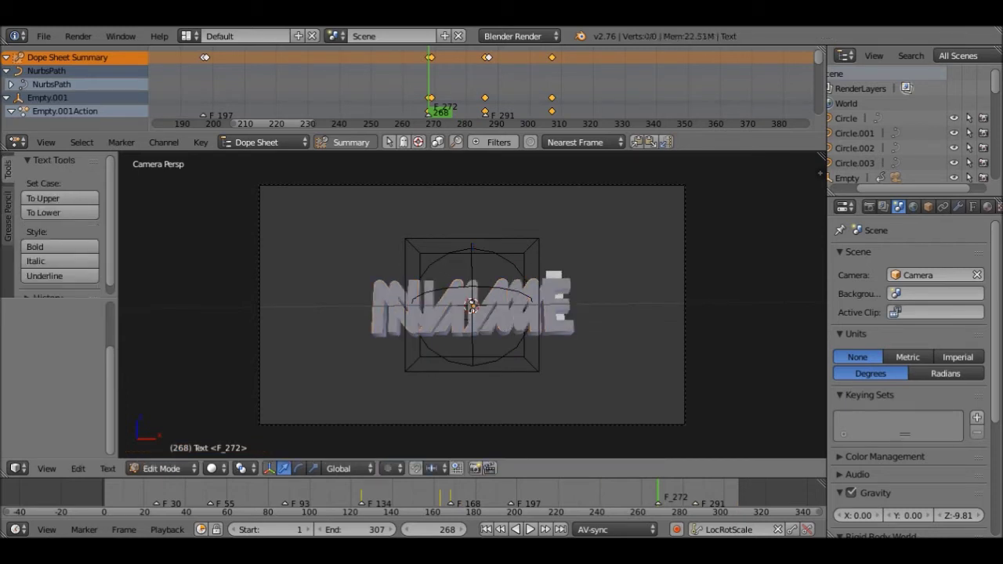
{"action": "key", "text": "Left"}
{"action": "key", "text": "Left"}
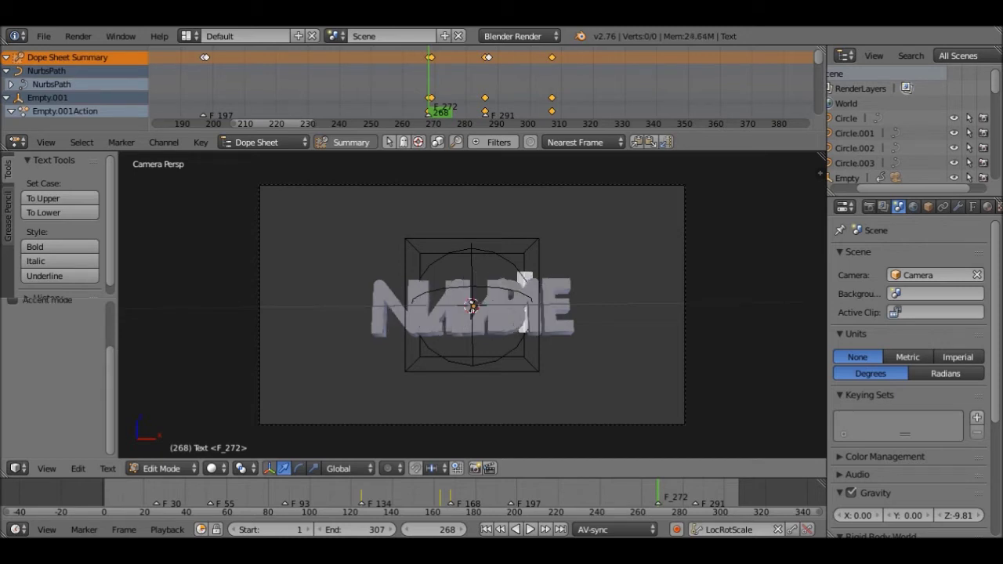
{"action": "key", "text": "End"}
{"action": "key", "text": "Tab"}
- Select the second overlapping text object, Text.001, and replace its NAME text with LILBB1234
{"action": "right_click", "coordinate": [472, 306]}
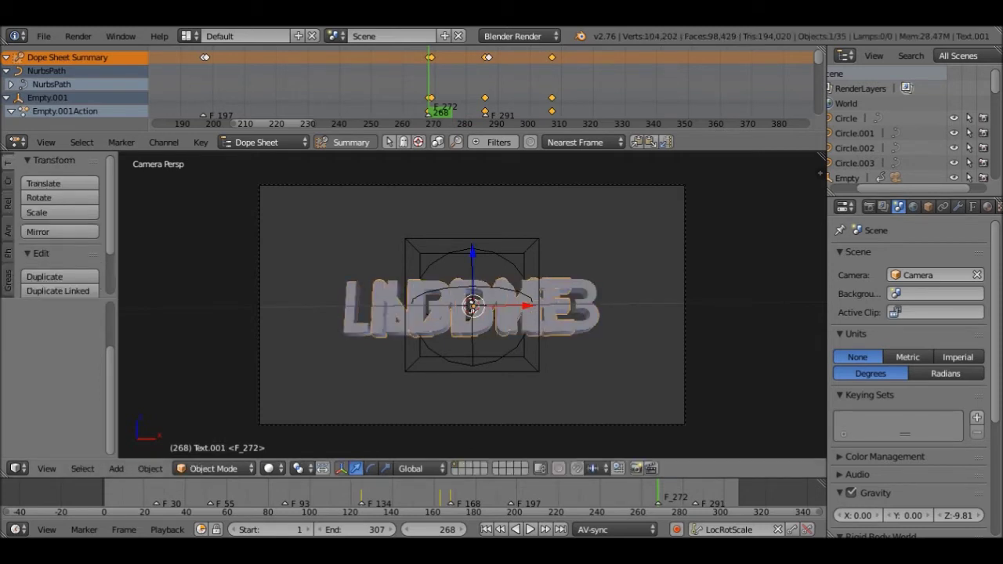
{"action": "key", "text": "Tab"}
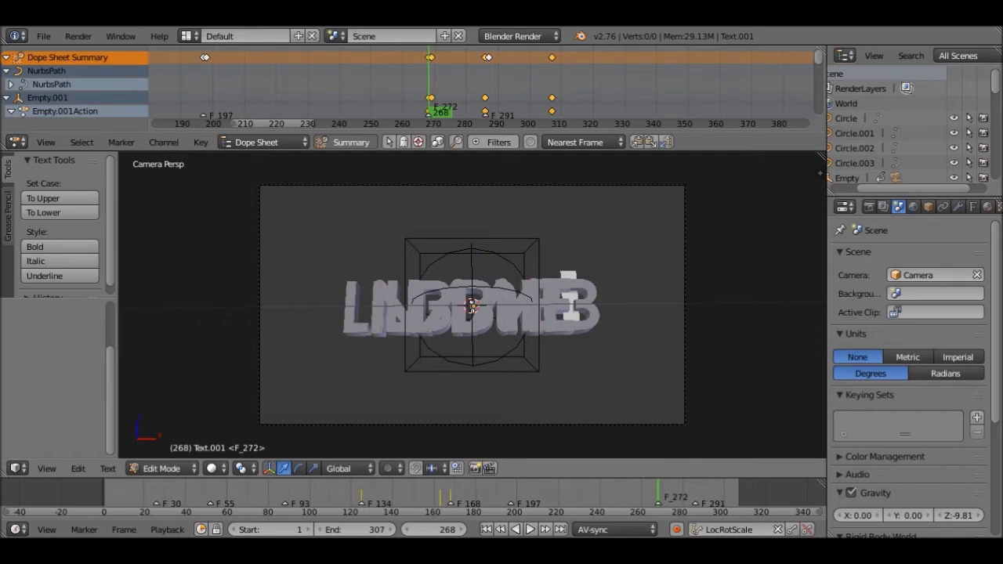
{"action": "key", "text": "BackSpace"}
{"action": "key", "text": "BackSpace"}
{"action": "key", "text": "BackSpace"}
{"action": "key", "text": "BackSpace"}
{"action": "type", "text": "123"}
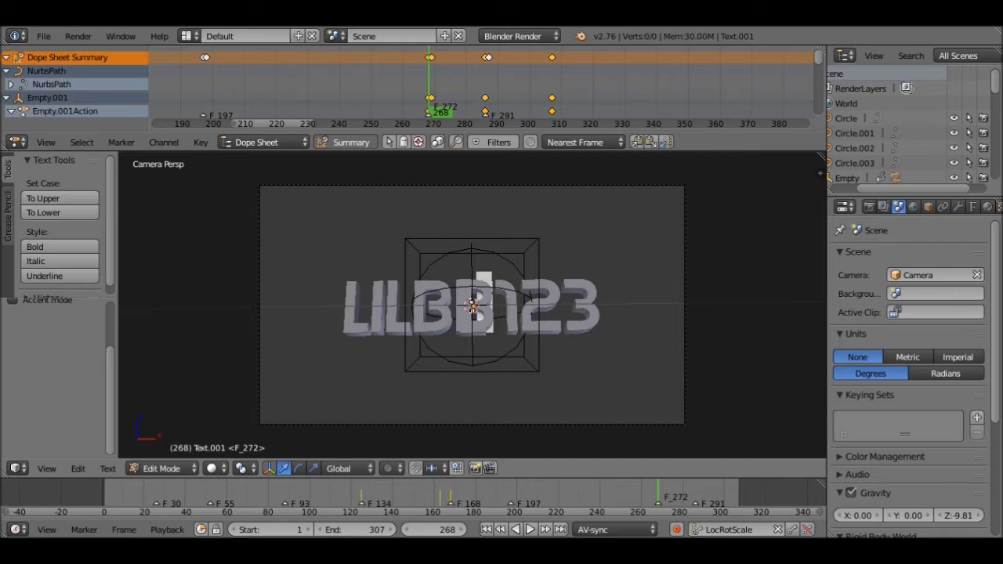
{"action": "key", "text": "Right"}
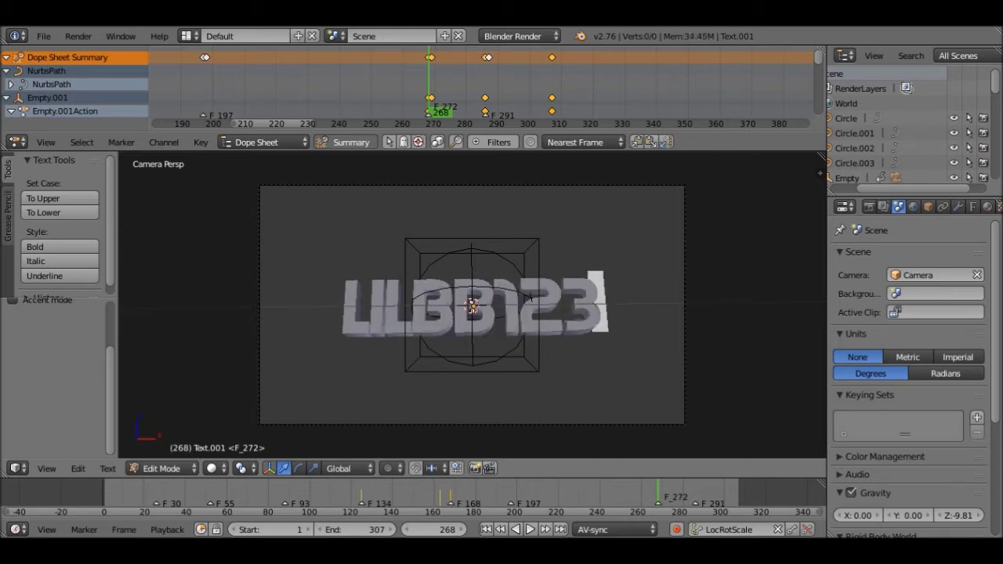
{"action": "type", "text": "4"}
{"action": "key", "text": "Tab"}
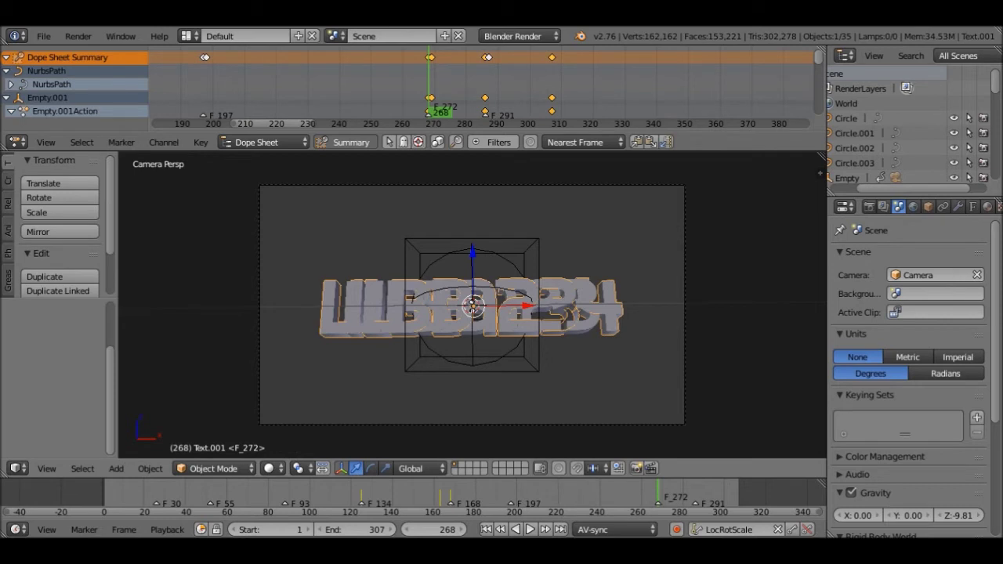
- Append a 4 to the first text object so it reads LILBB1234 like its overlapping copy
{"action": "right_click", "coordinate": [473, 310]}
{"action": "key", "text": "Tab"}
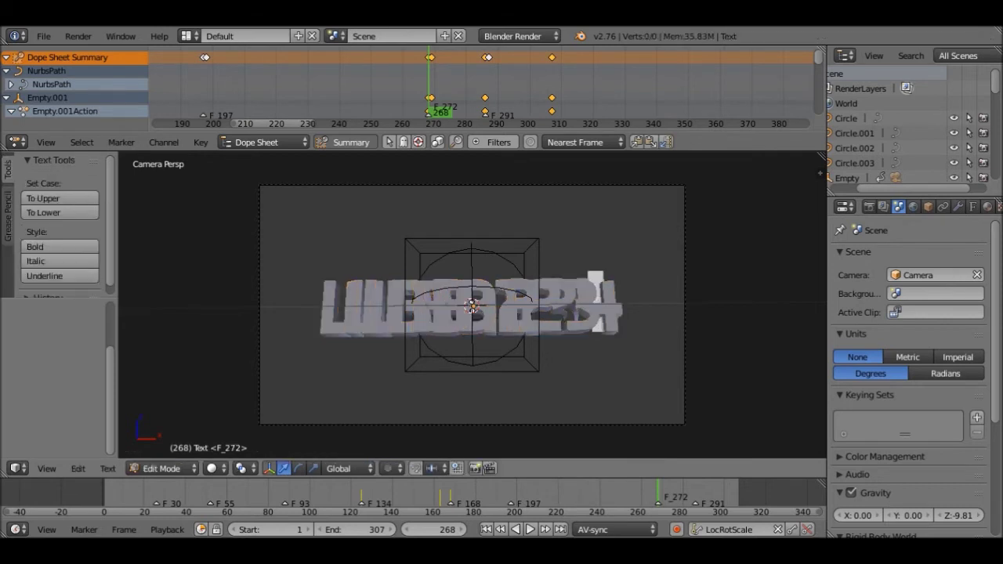
{"action": "type", "text": "4"}
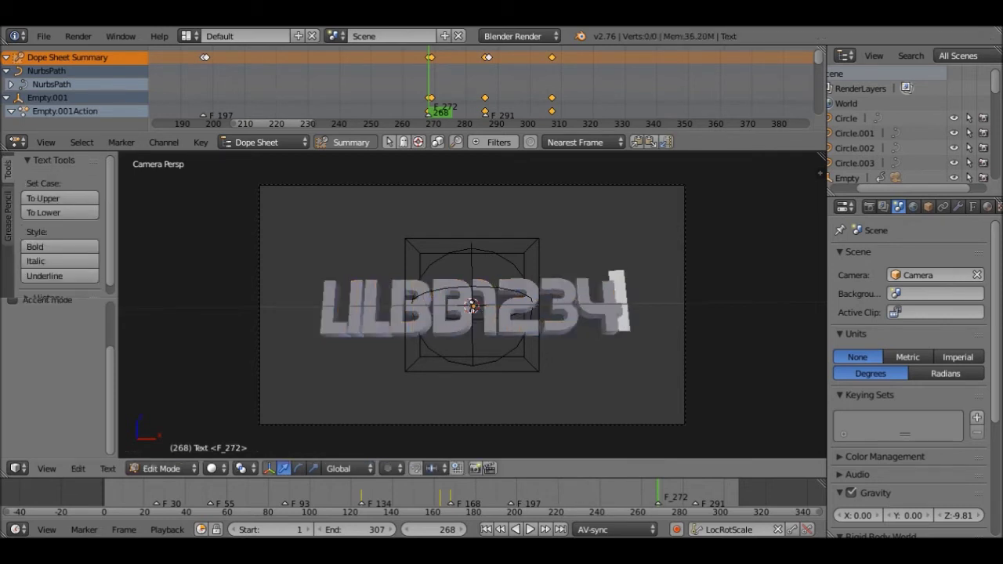
- Try a second line reading ASDF below LILBB1234, delete it again and finish editing the text
{"action": "key", "text": "Return"}
{"action": "type", "text": "A"}
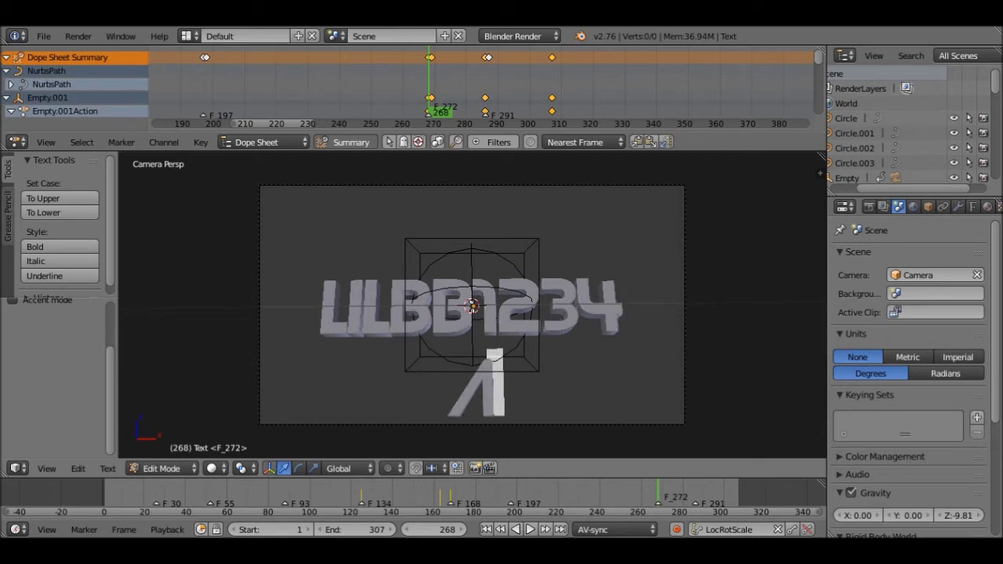
{"action": "type", "text": "SDF"}
{"action": "key", "text": "BackSpace"}
{"action": "key", "text": "BackSpace"}
{"action": "key", "text": "BackSpace"}
{"action": "key", "text": "BackSpace"}
{"action": "key", "text": "BackSpace"}
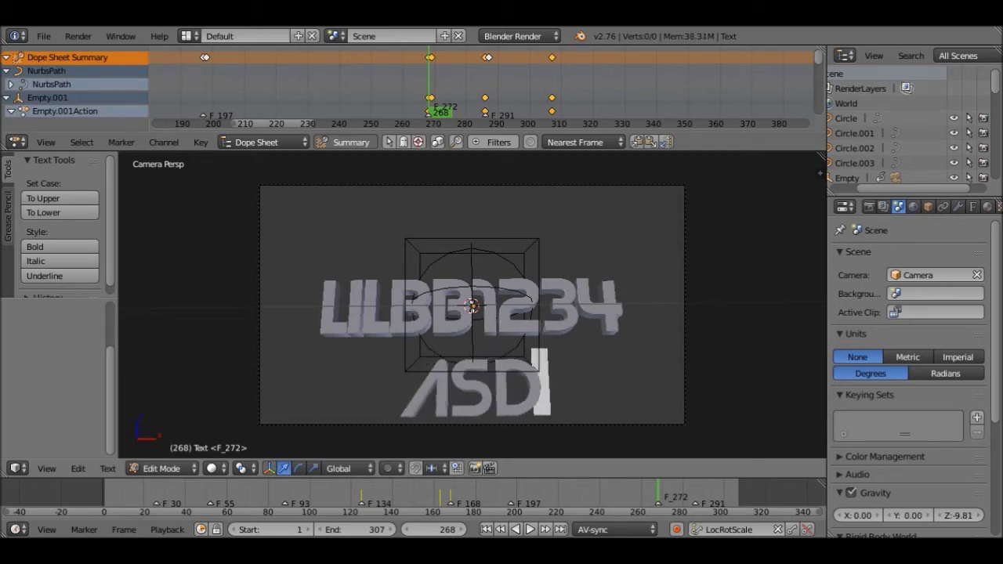
{"action": "key", "text": "Tab"}
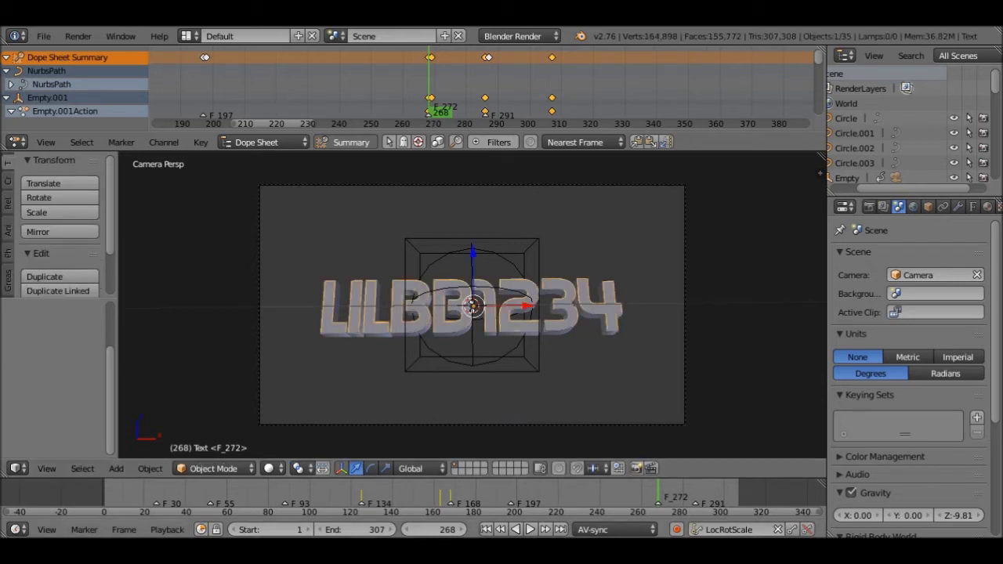
- Play the animation to preview the LILBB1234 text in motion, and stop the playback
{"action": "left_click", "coordinate": [530, 529]}
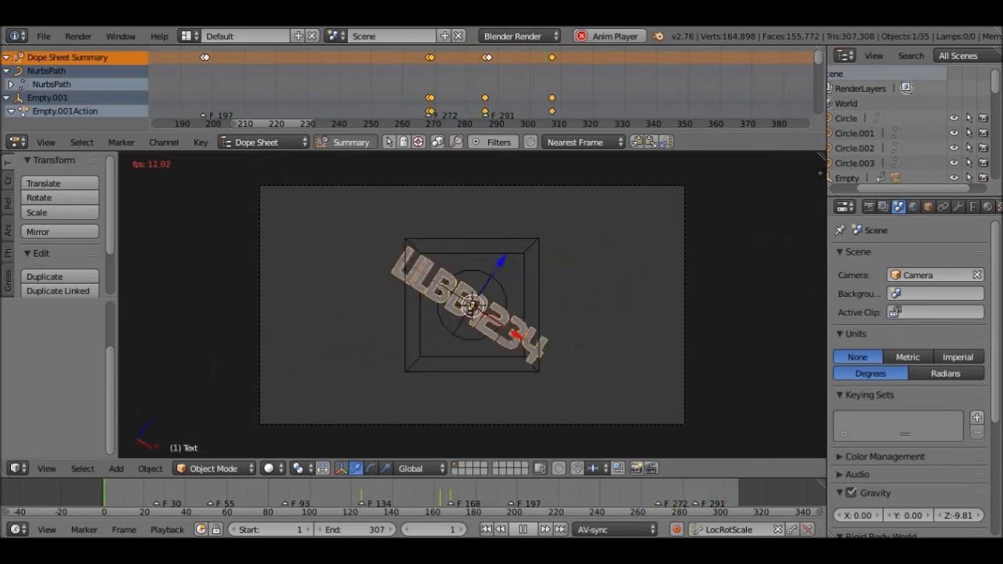
{"action": "key", "text": "alt+a"}
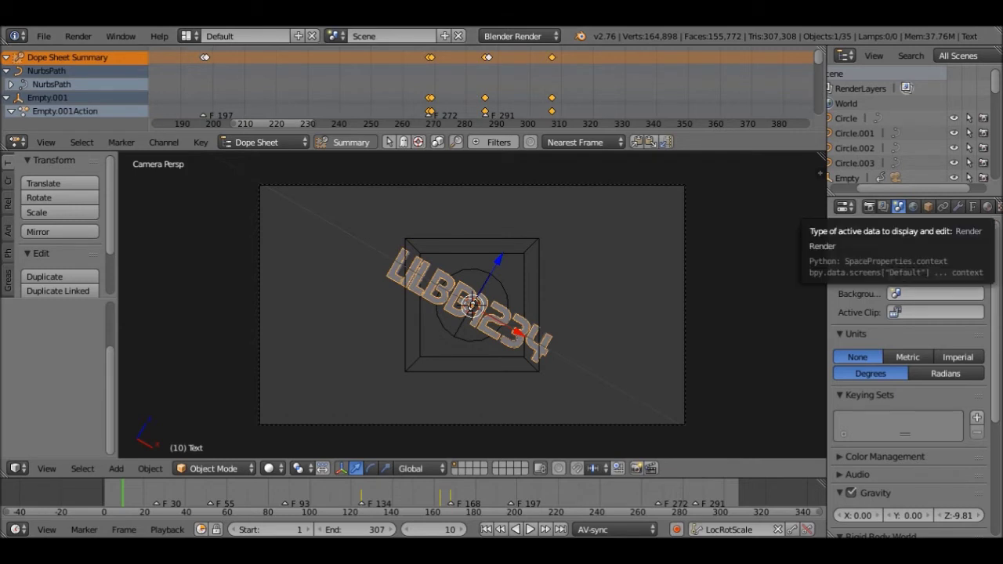
- Set the render output folder to the Desktop in the scene's render settings
{"action": "left_click", "coordinate": [869, 206]}
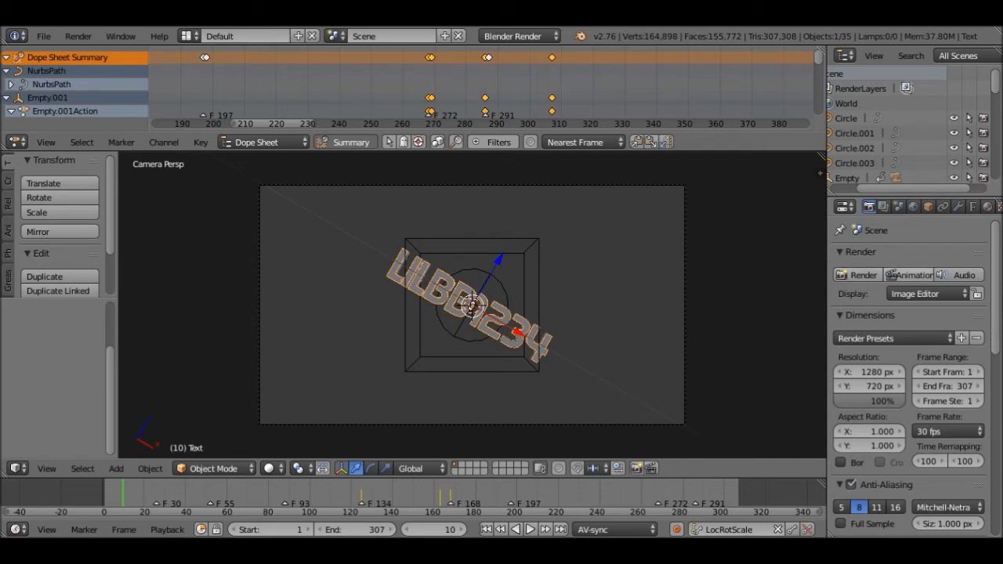
{"action": "scroll", "coordinate": [940, 377], "scroll_direction": "down", "scroll_amount": 5}
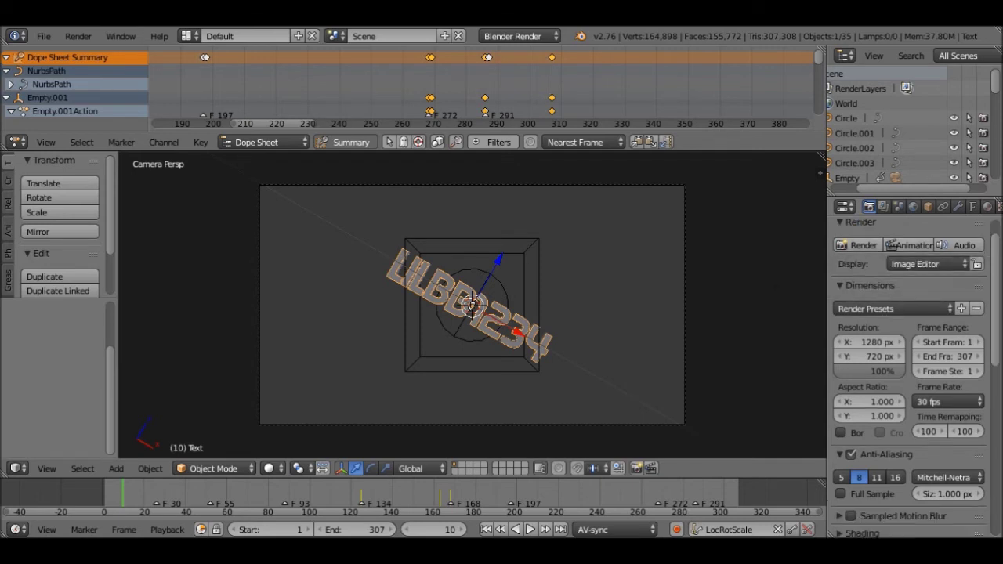
{"action": "scroll", "coordinate": [910, 376], "scroll_direction": "down", "scroll_amount": 2}
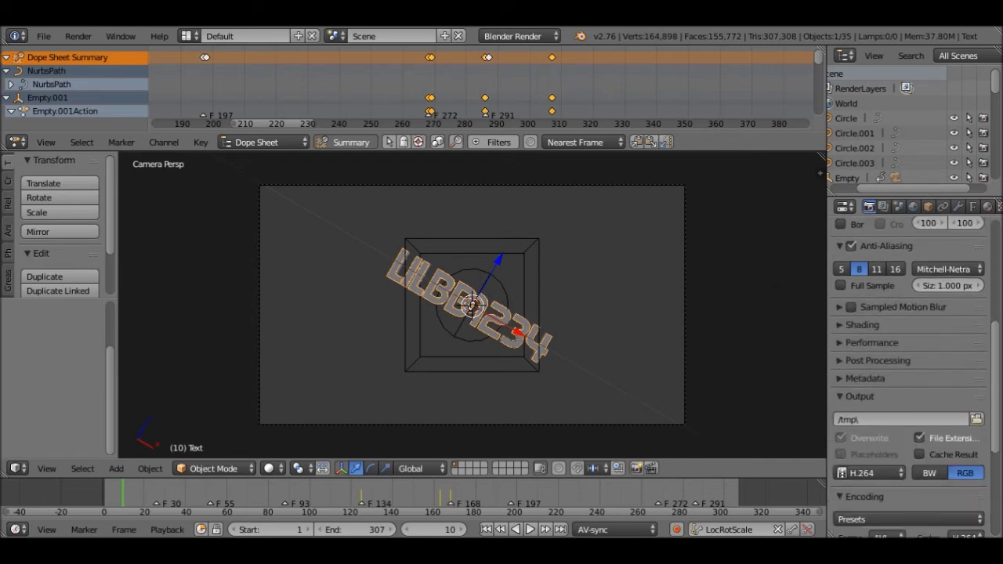
{"action": "left_click", "coordinate": [977, 479]}
{"action": "left_click", "coordinate": [42, 209]}
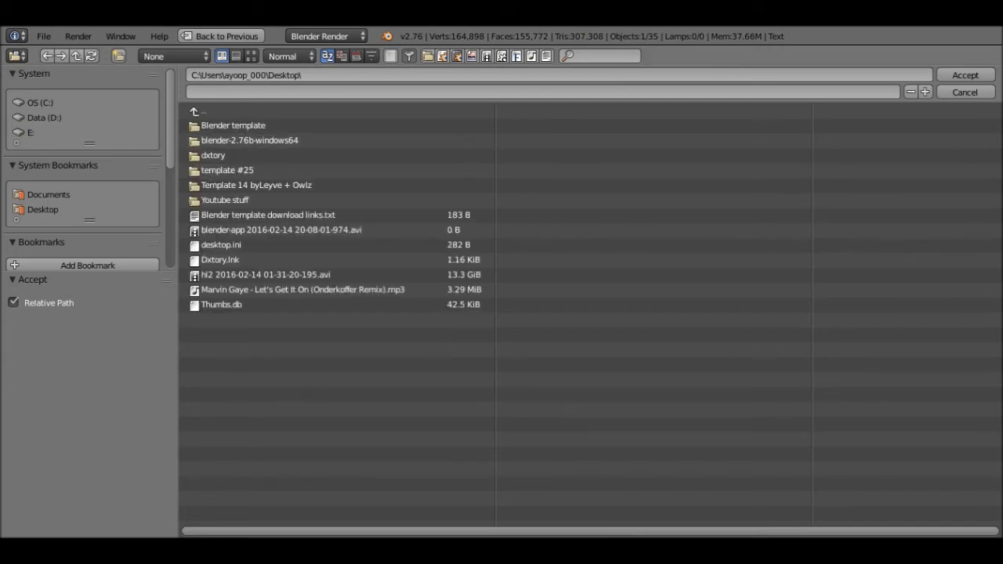
{"action": "left_click", "coordinate": [966, 74]}
- Set the render output file format to AVI Raw and start rendering the full animation
{"action": "left_click", "coordinate": [870, 472]}
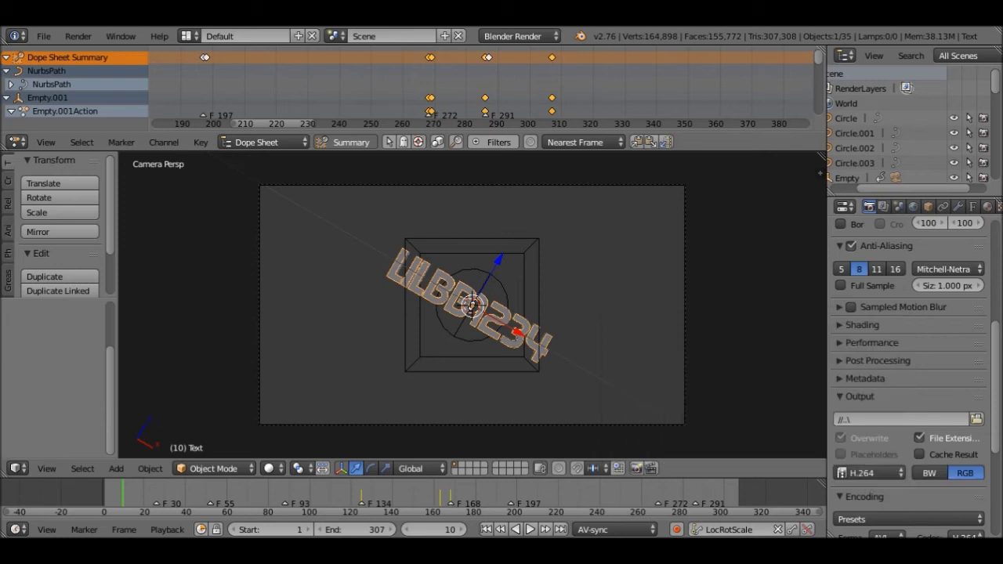
{"action": "left_click", "coordinate": [870, 472]}
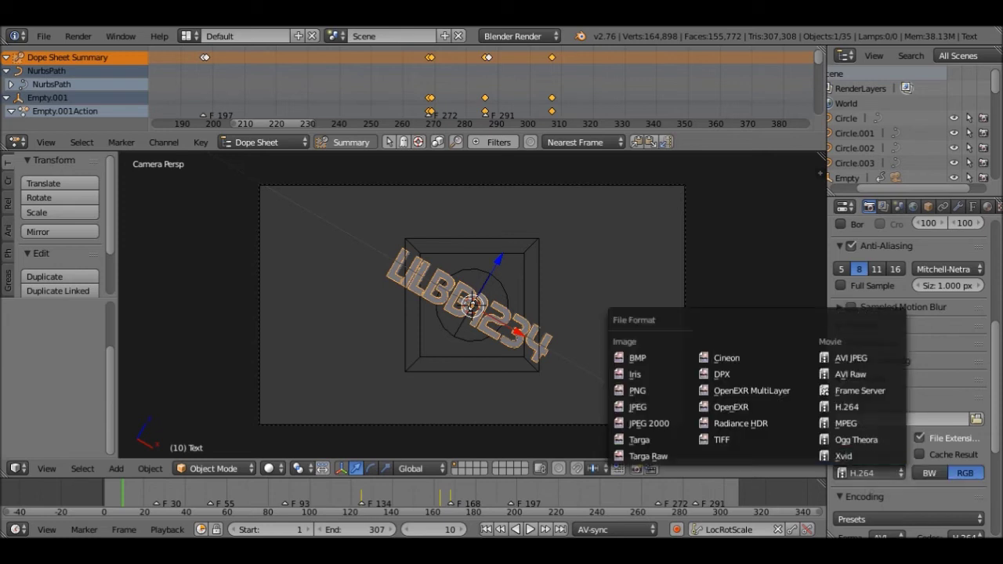
{"action": "left_click", "coordinate": [851, 374]}
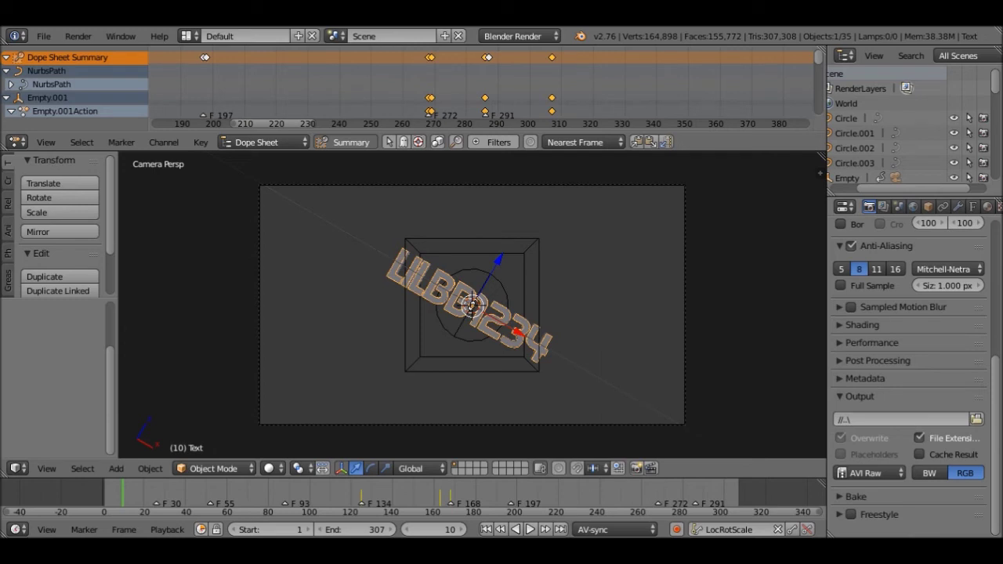
{"action": "scroll", "coordinate": [909, 376], "scroll_direction": "up", "scroll_amount": 6}
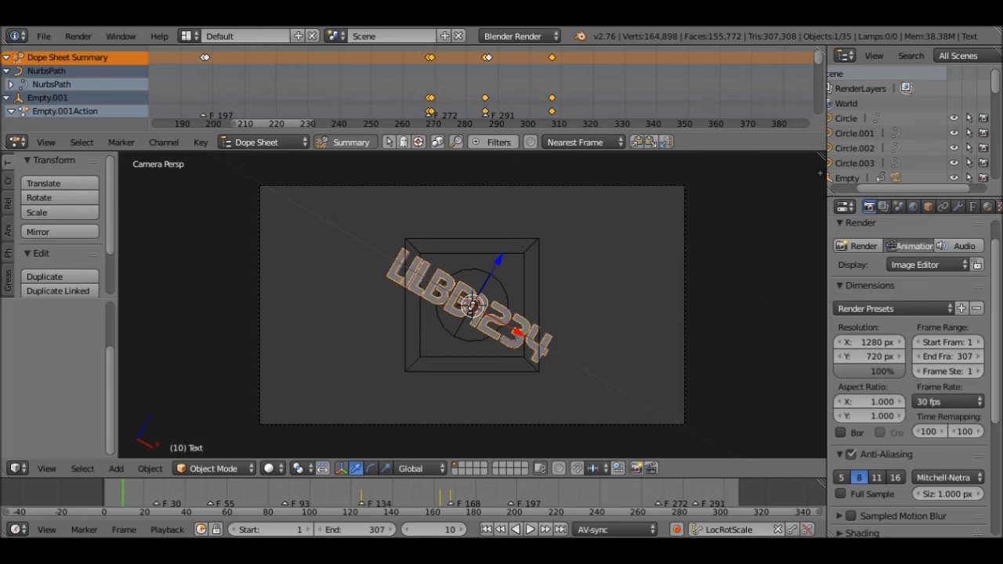
{"action": "left_click", "coordinate": [909, 246]}
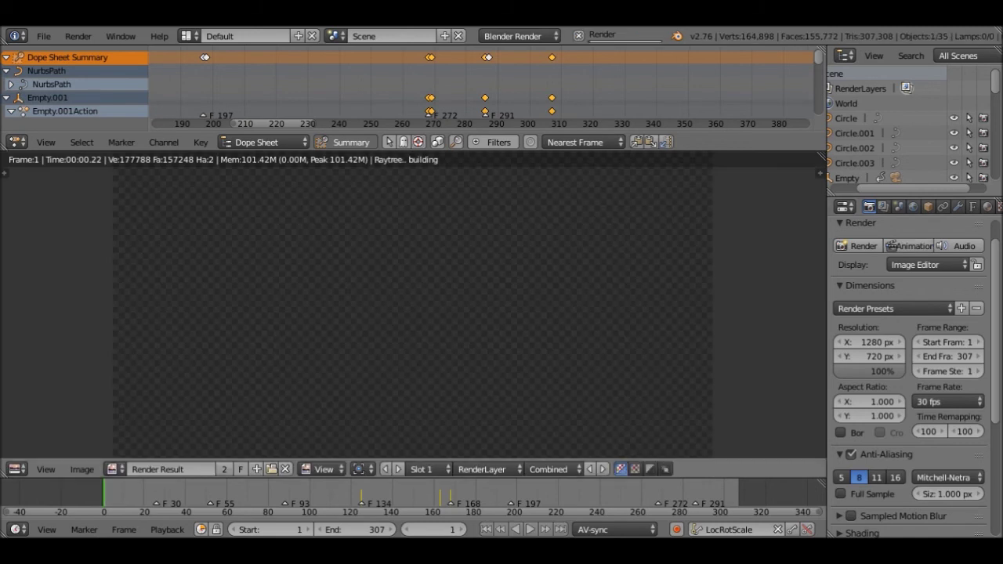